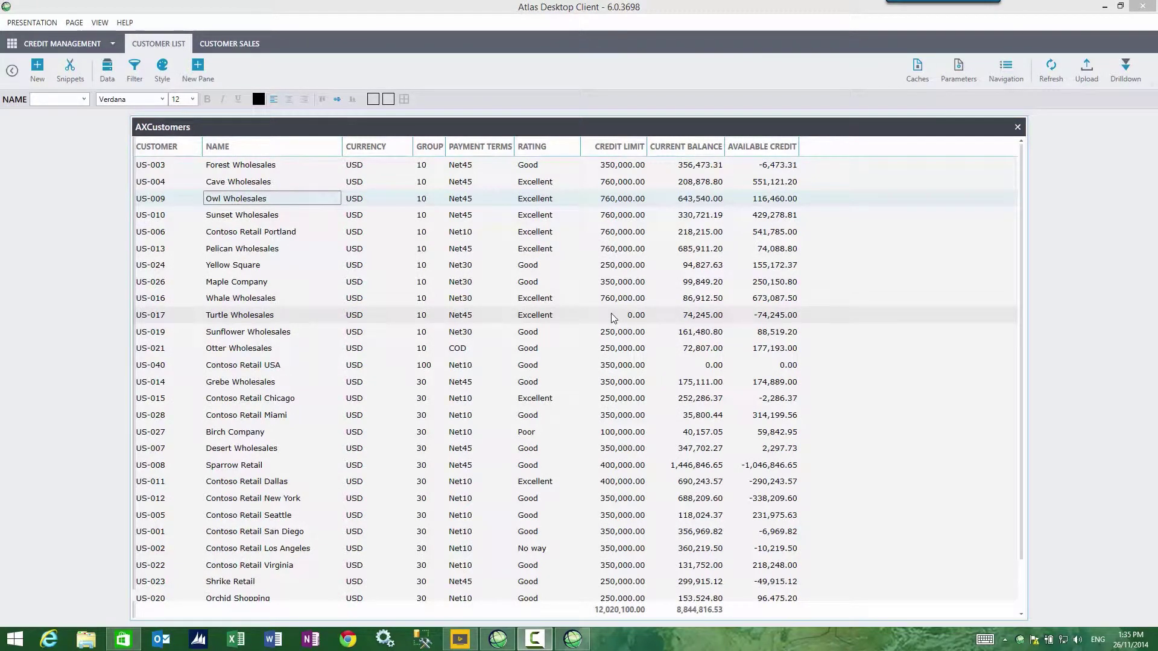
Select Sunset Wholesales cells in the AXCustomers grid, then bring up the empty Upload panel.
left_click(252, 217)
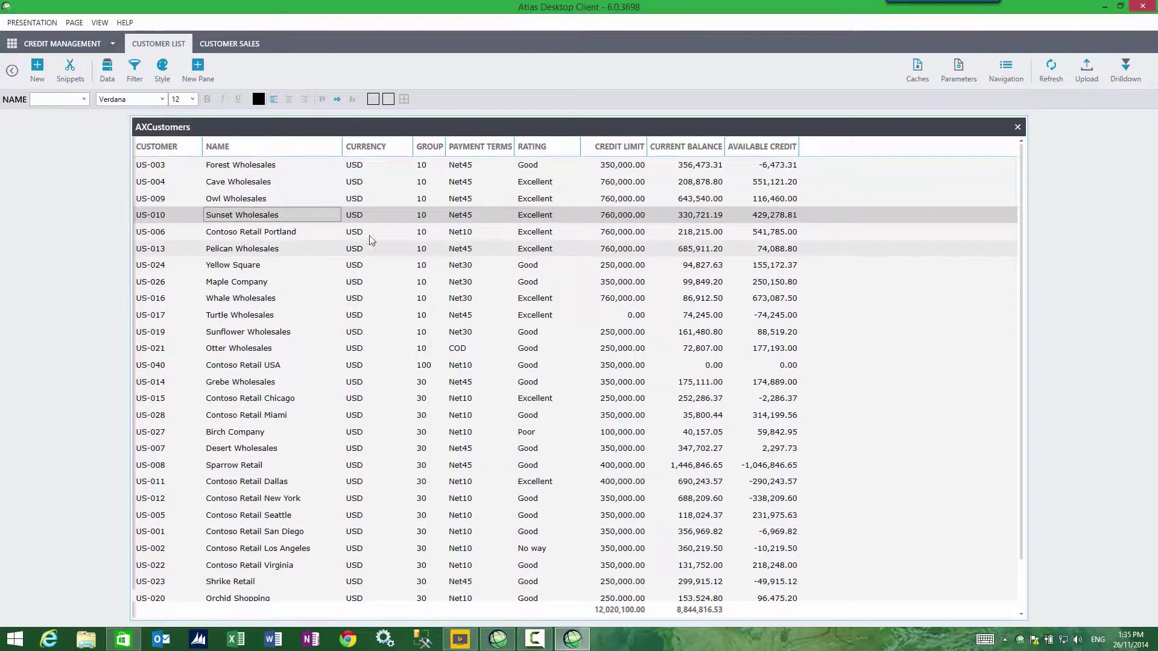
left_click(622, 217)
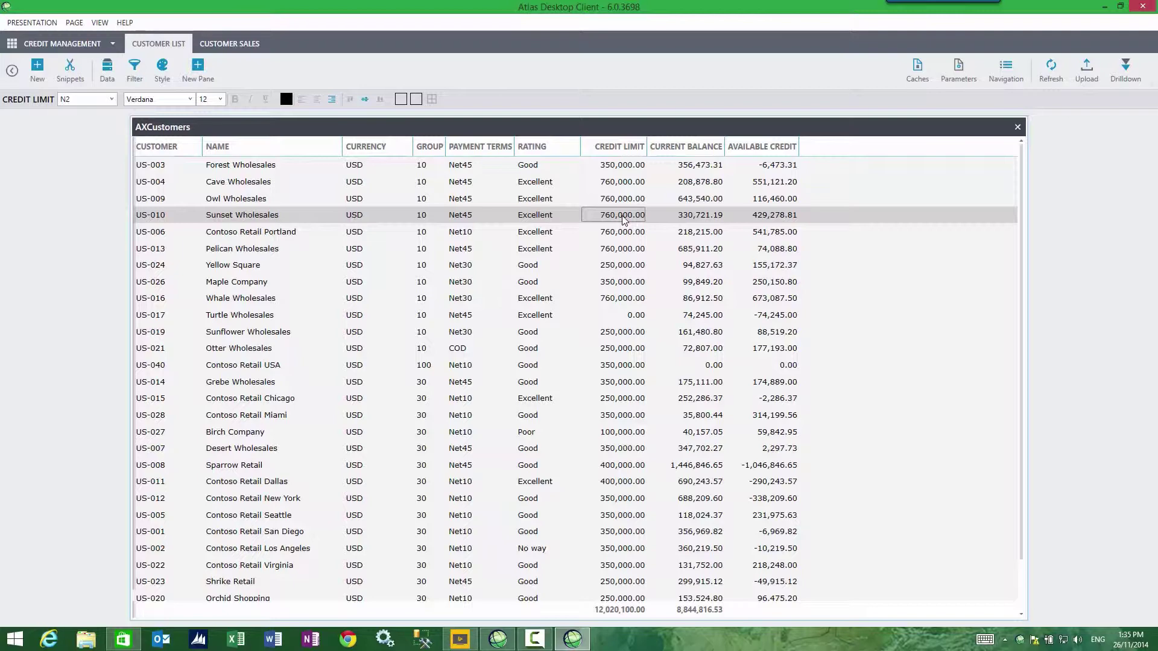
left_click(542, 216)
left_click(313, 215)
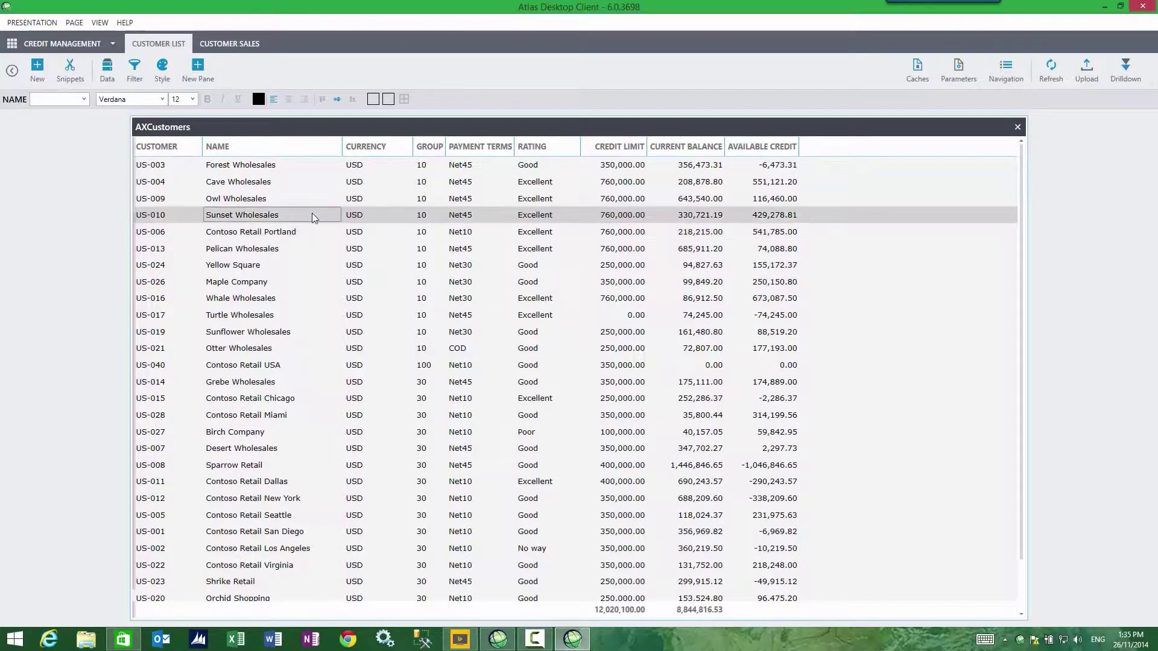
left_click(1089, 70)
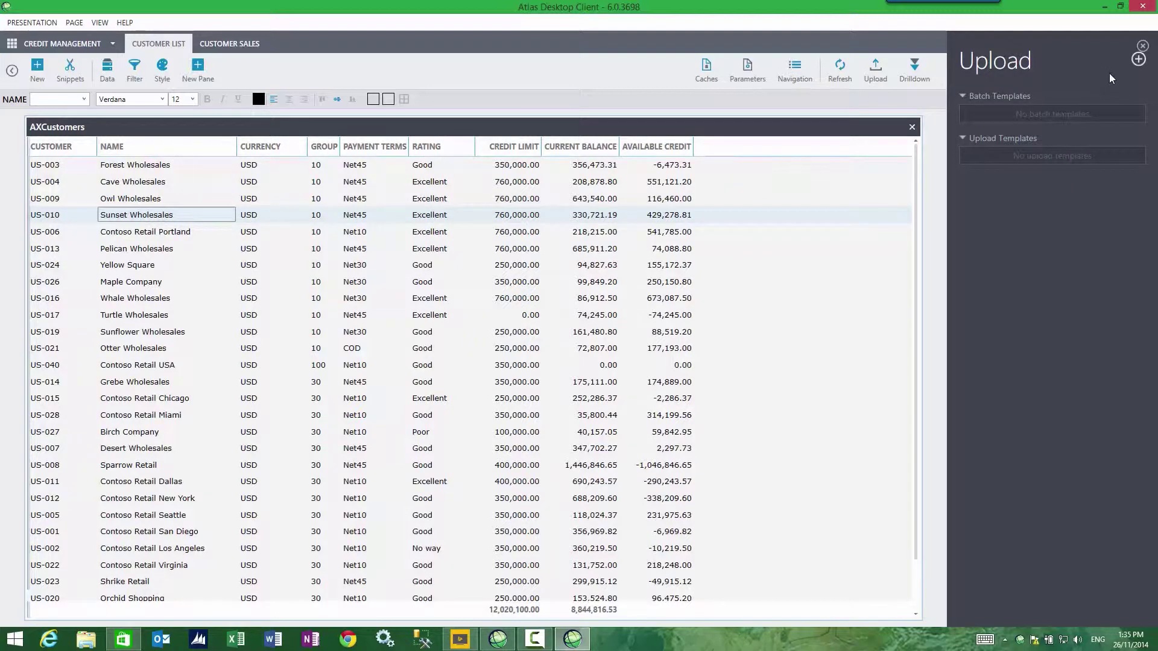
Start a new upload and choose the Update template type.
left_click(1137, 65)
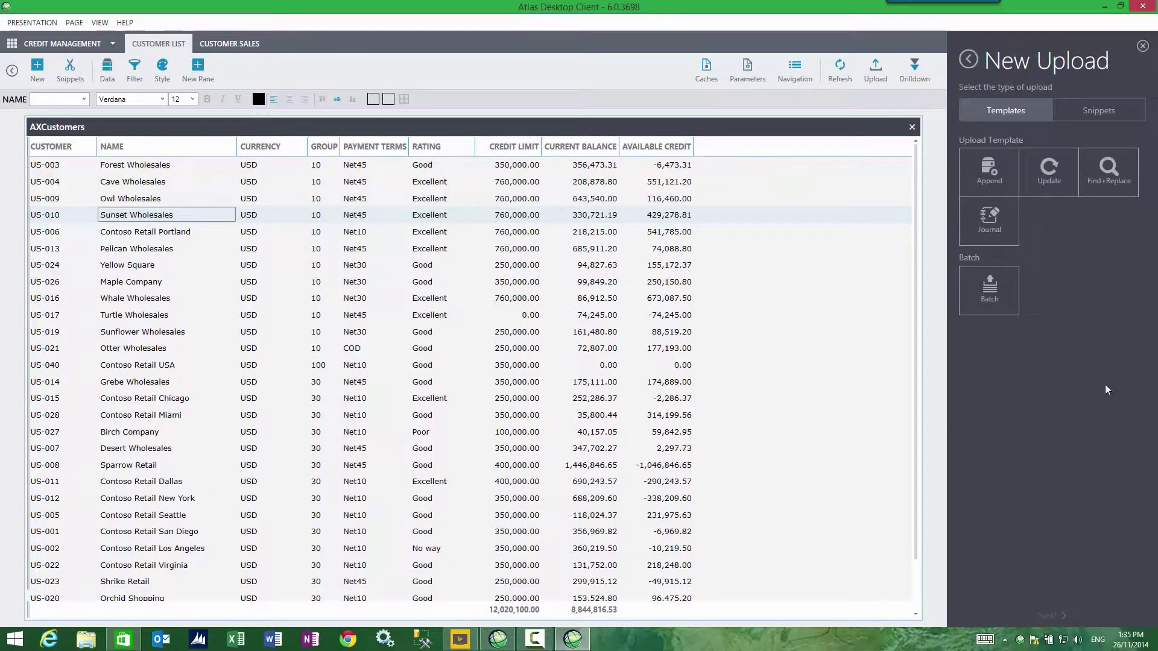
left_click(1049, 173)
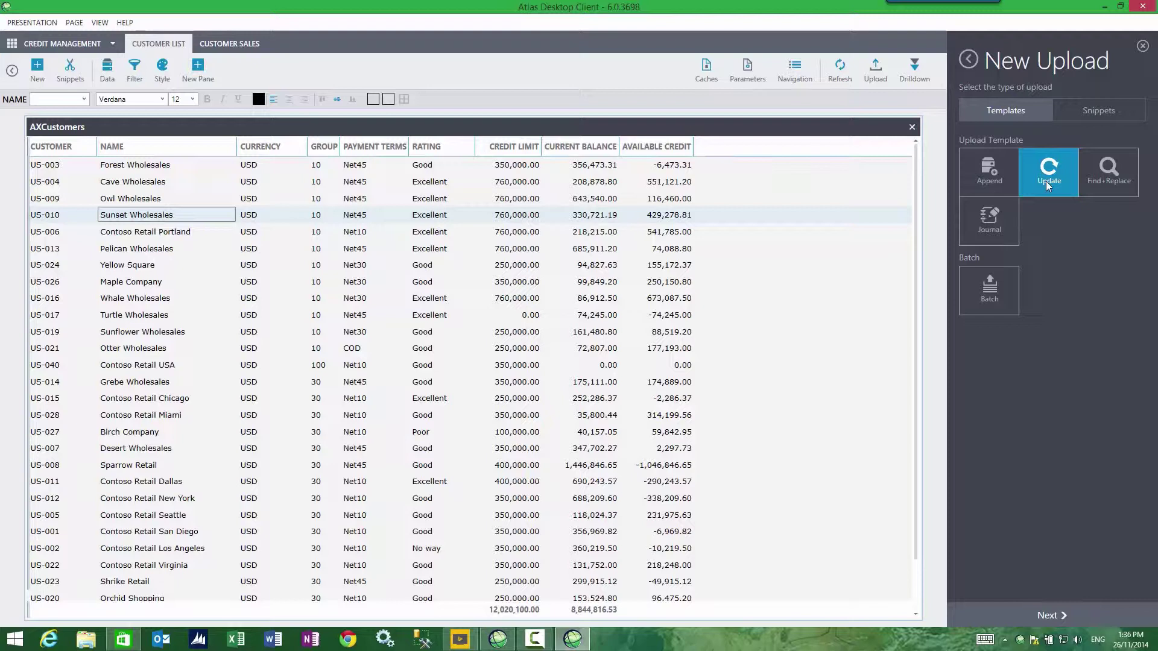
Title the upload 'Update AX credit limits' and select the AX2012R3 data source.
left_click(1053, 604)
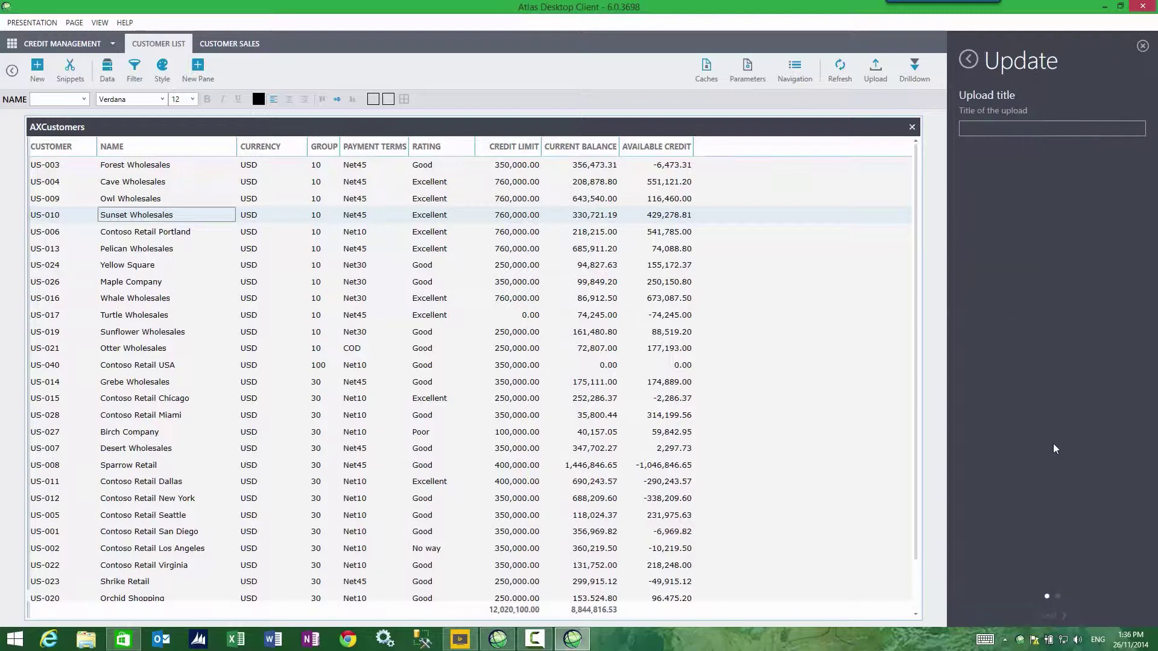
left_click(981, 128)
type("Update")
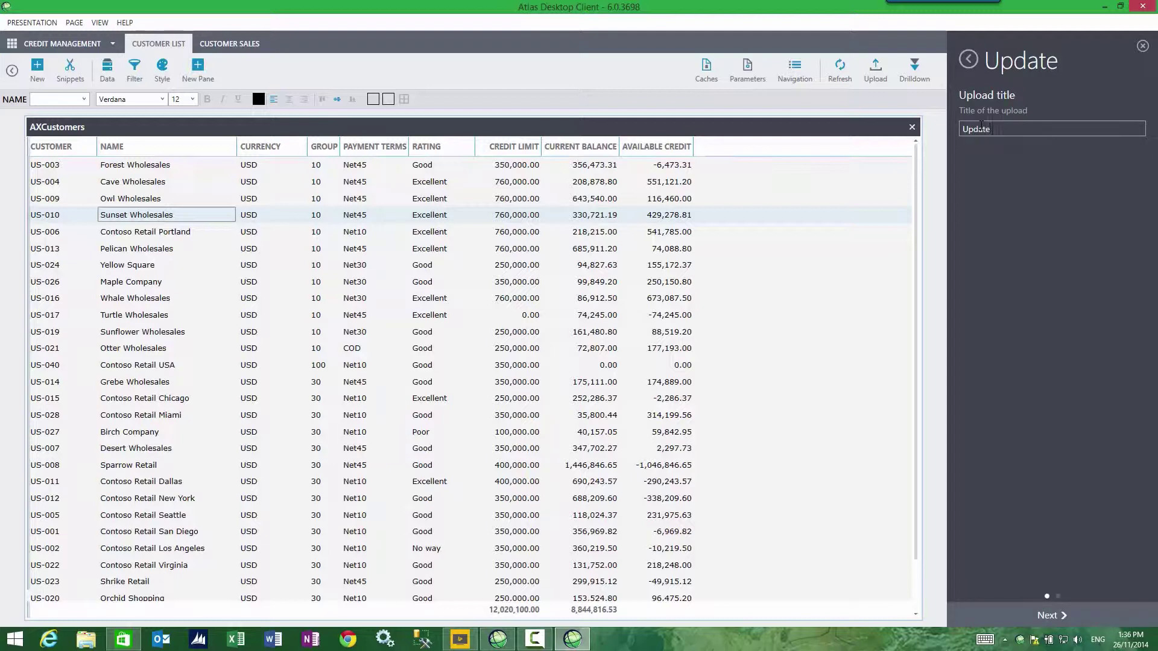
type(" AX credit limits")
left_click(1048, 613)
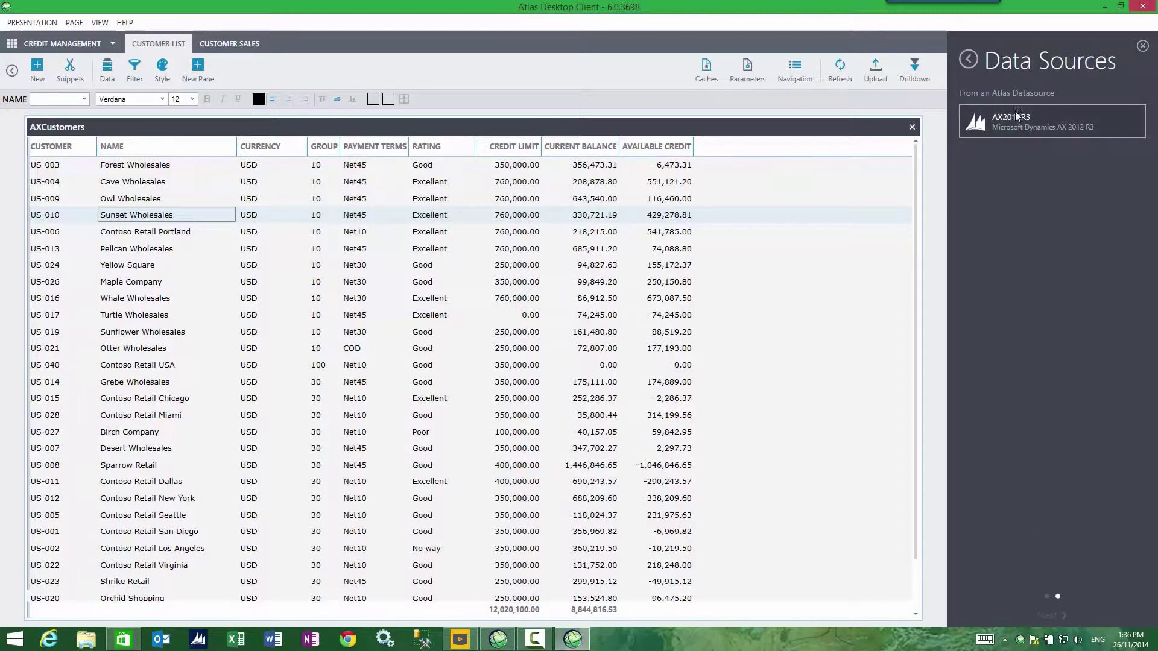
left_click(1012, 129)
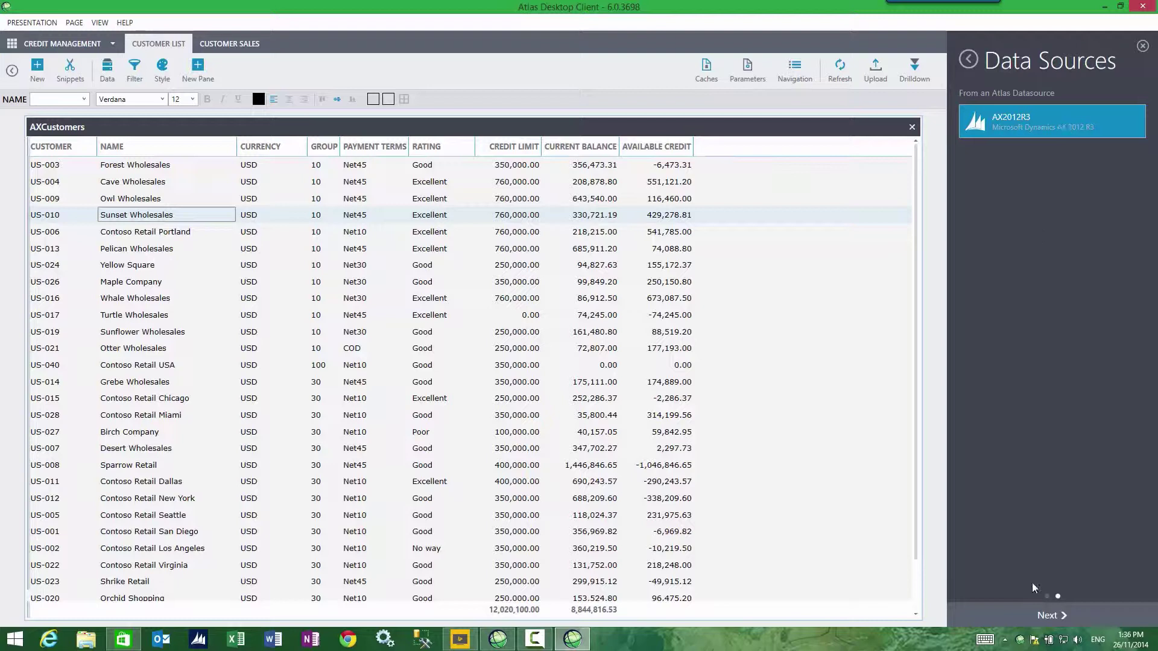
Pick the Customers table and remove Customer group, Currency, National Registry number and Name fields.
left_click(1048, 615)
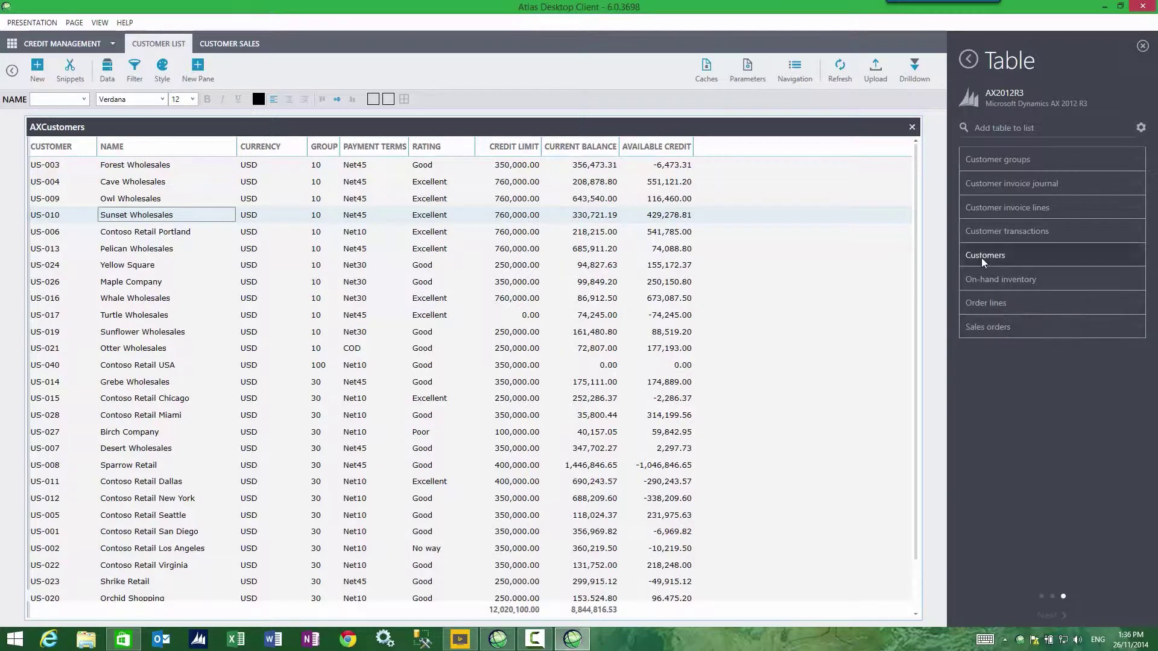
left_click(982, 258)
left_click(1043, 614)
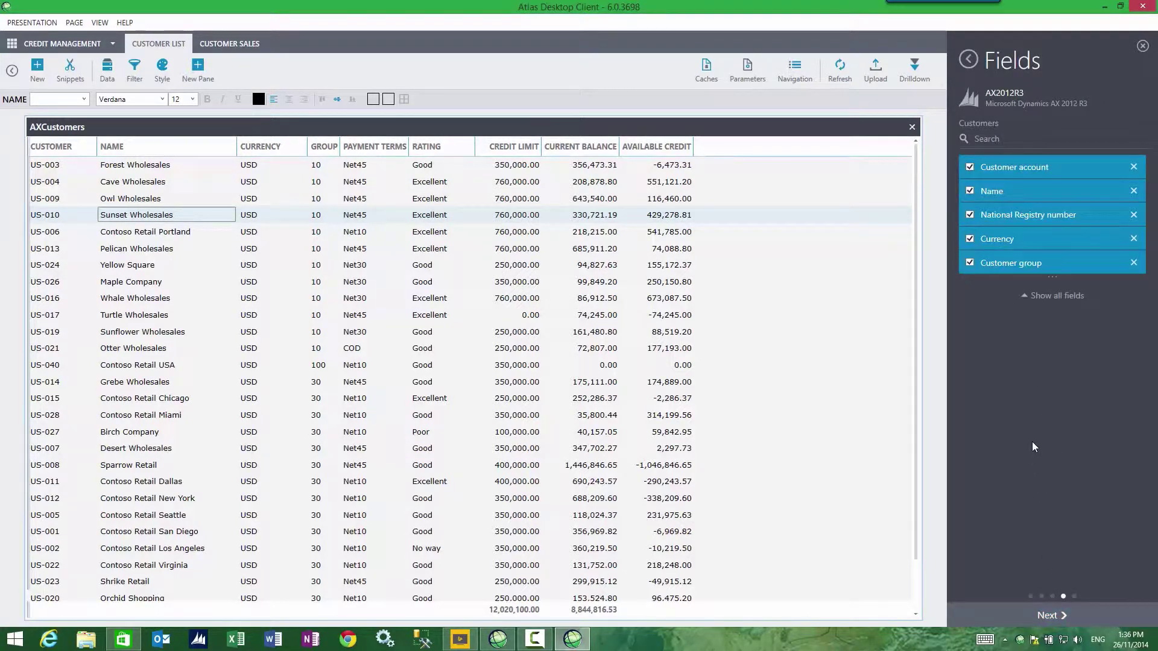
left_click(1133, 263)
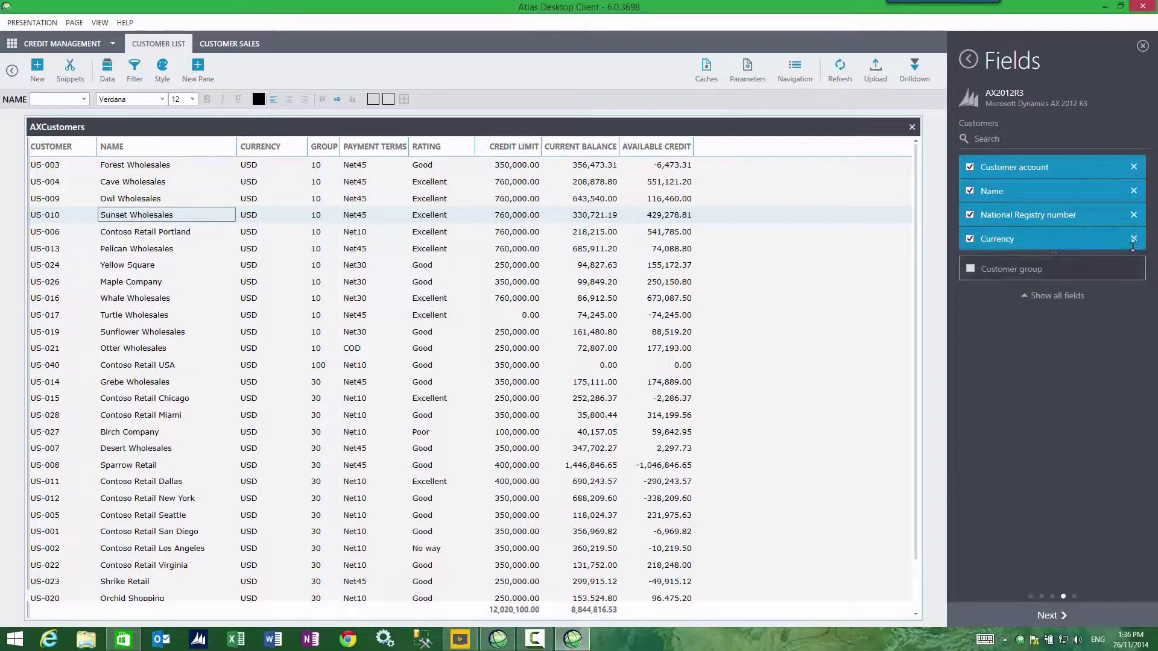
left_click(1133, 240)
left_click(1134, 215)
left_click(1133, 190)
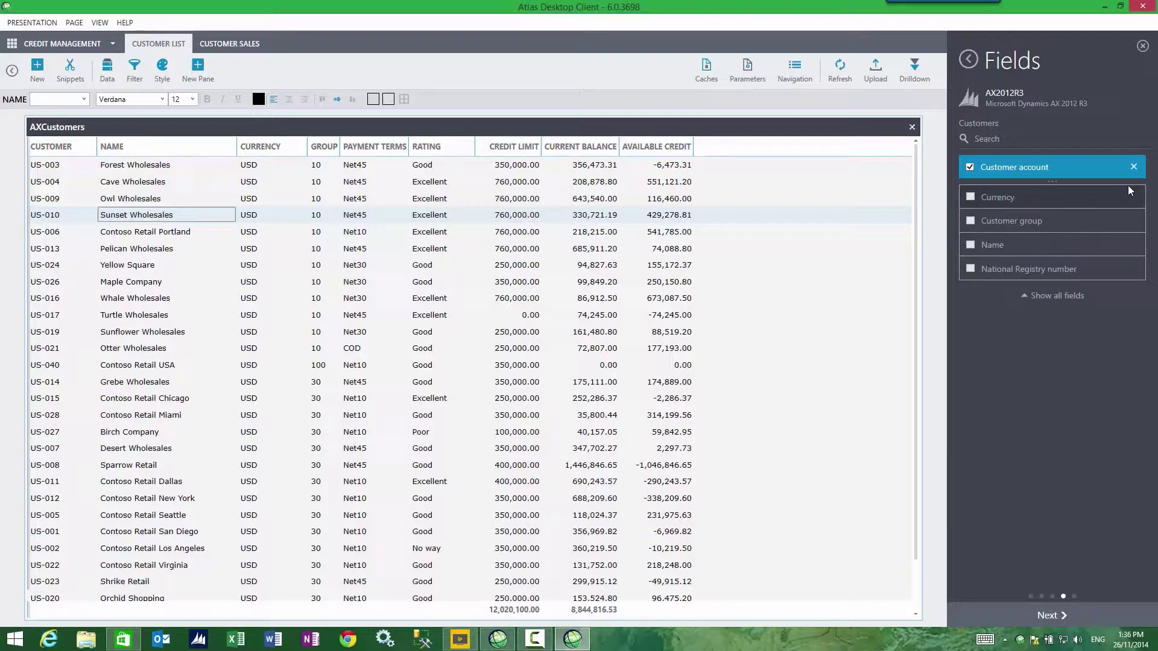
Search 'credit' to add Credit limit and Credit rating fields, then continue to Filters.
left_click(1001, 138)
type("credit")
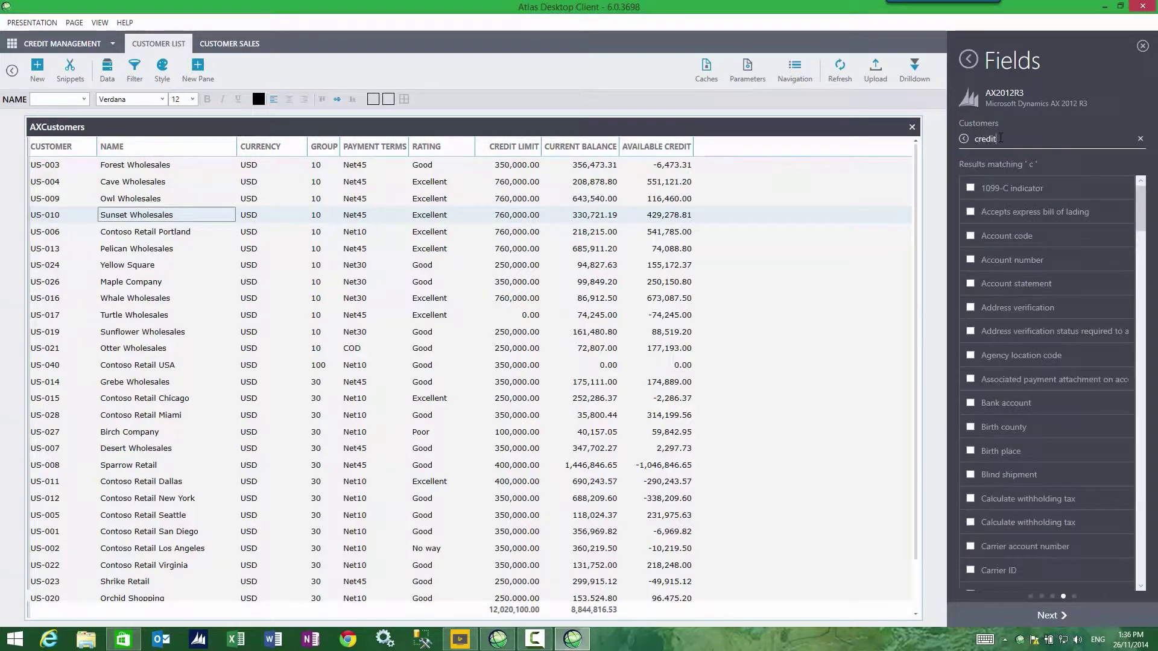
left_click(971, 236)
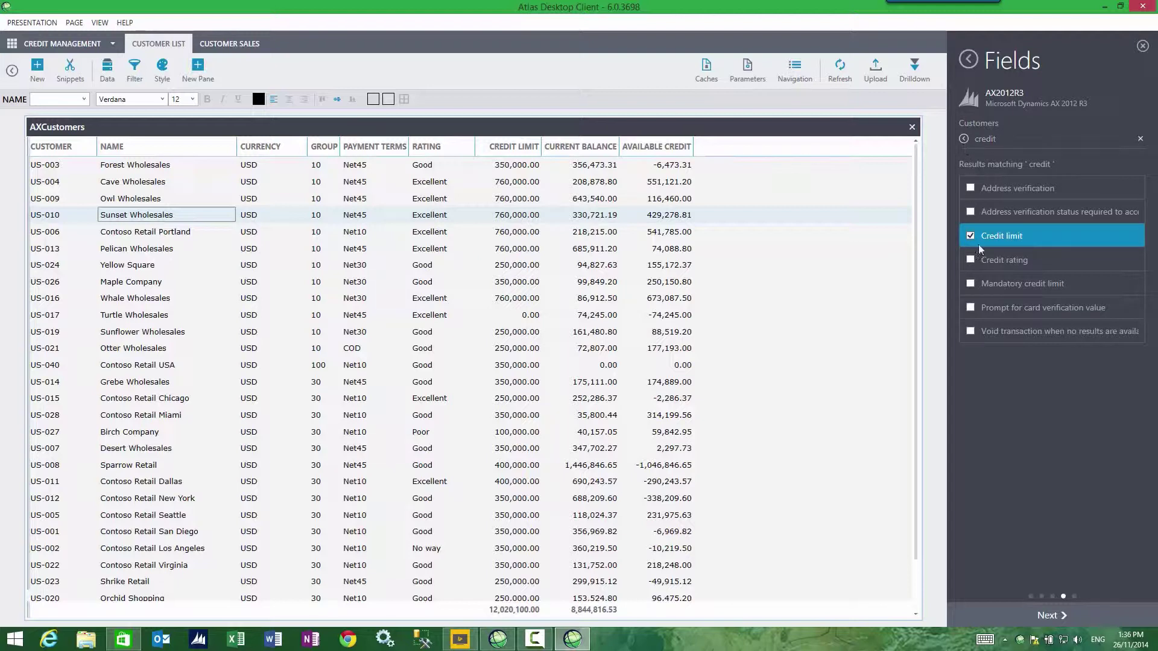
left_click(971, 260)
left_click(963, 138)
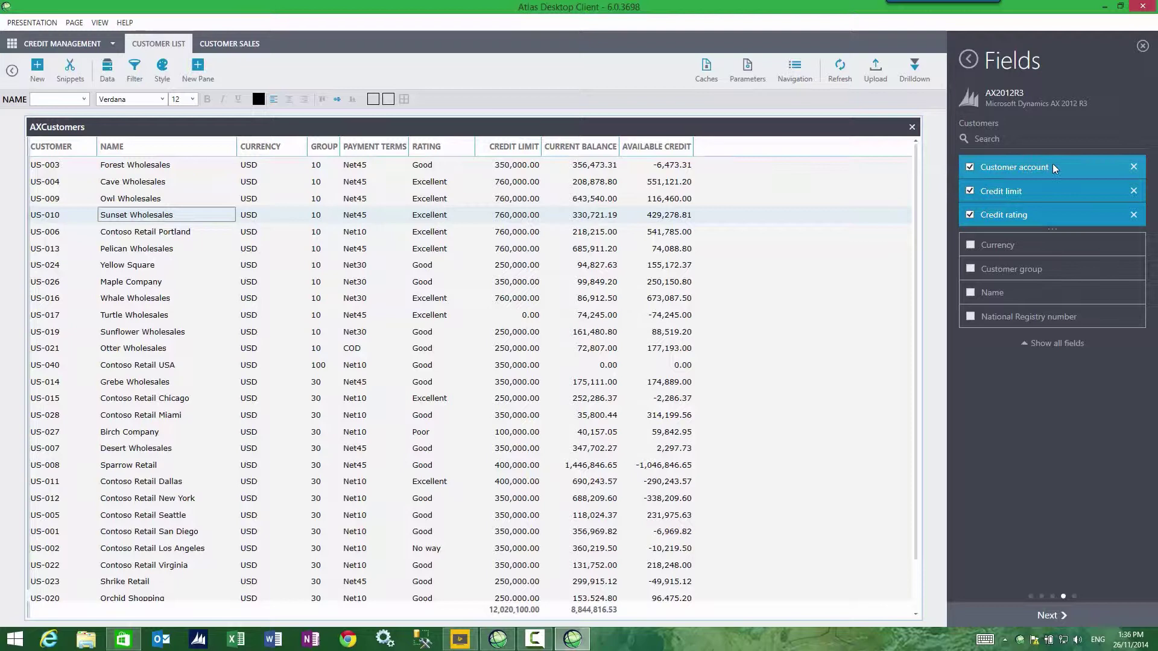
left_click(1052, 610)
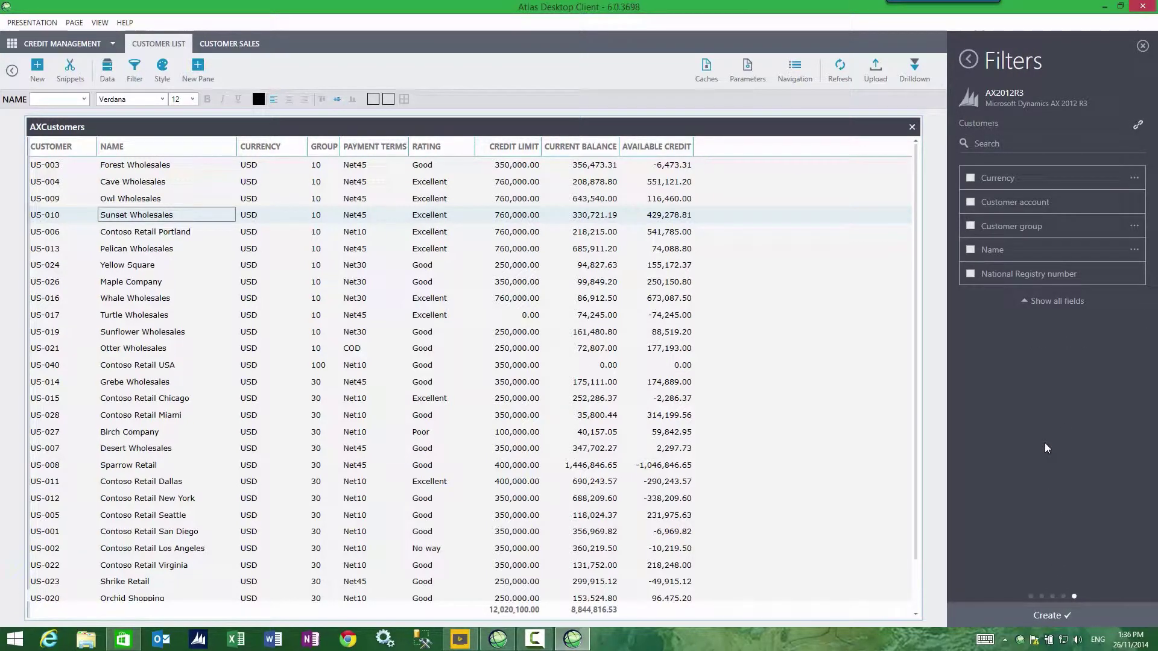
Create the upload template and set its Company value to usmf.
left_click(1041, 610)
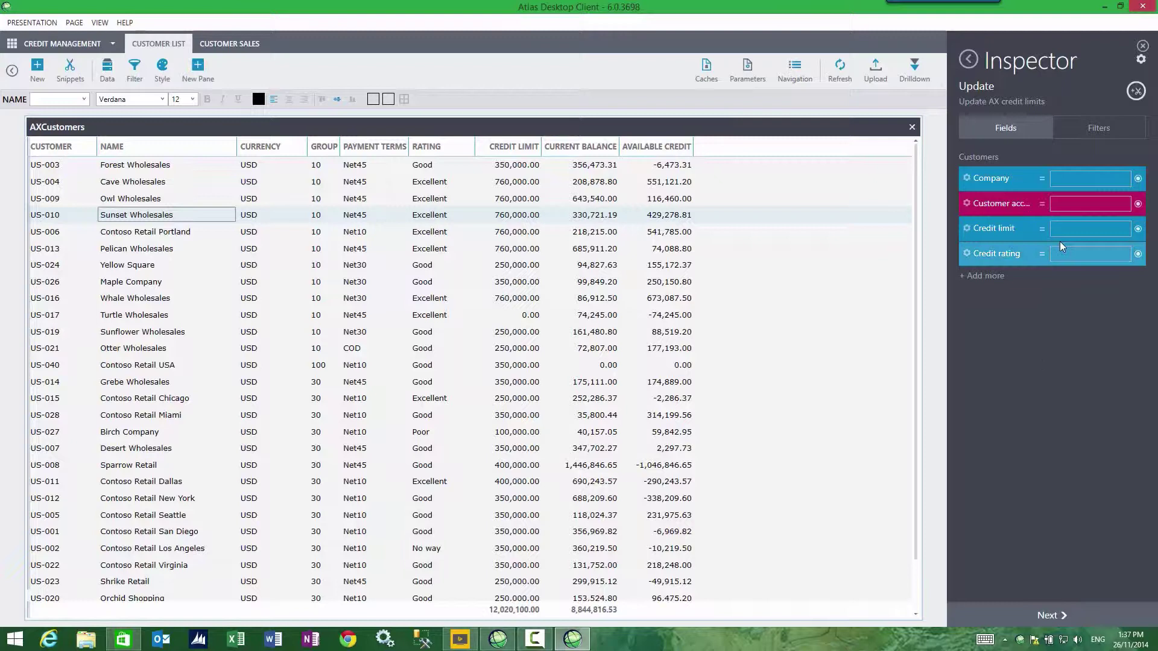
left_click(1071, 180)
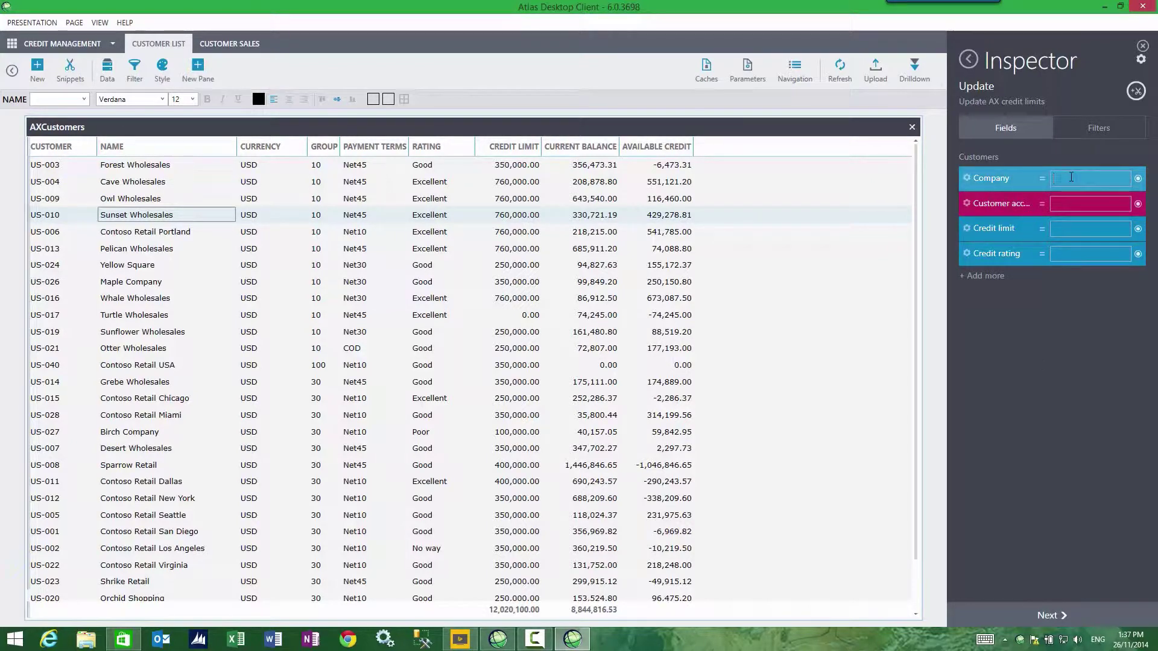
type("usmf")
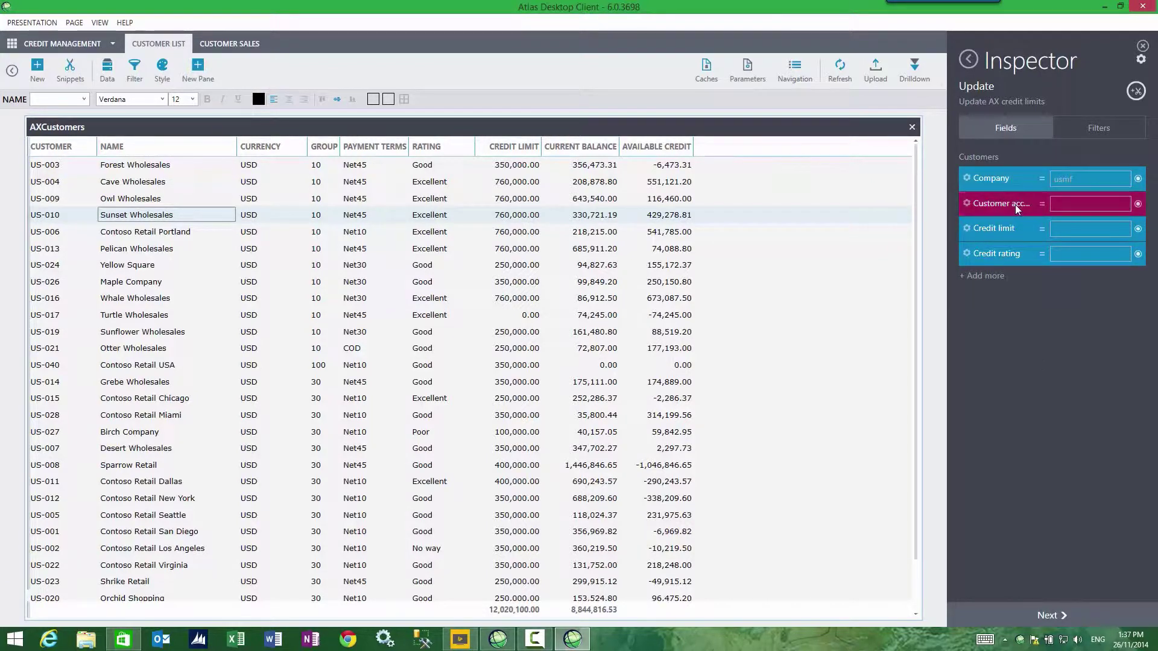
Map Customer account, Credit limit and Credit rating to AccountNum, CreditMax and CreditRating.
left_click(1138, 204)
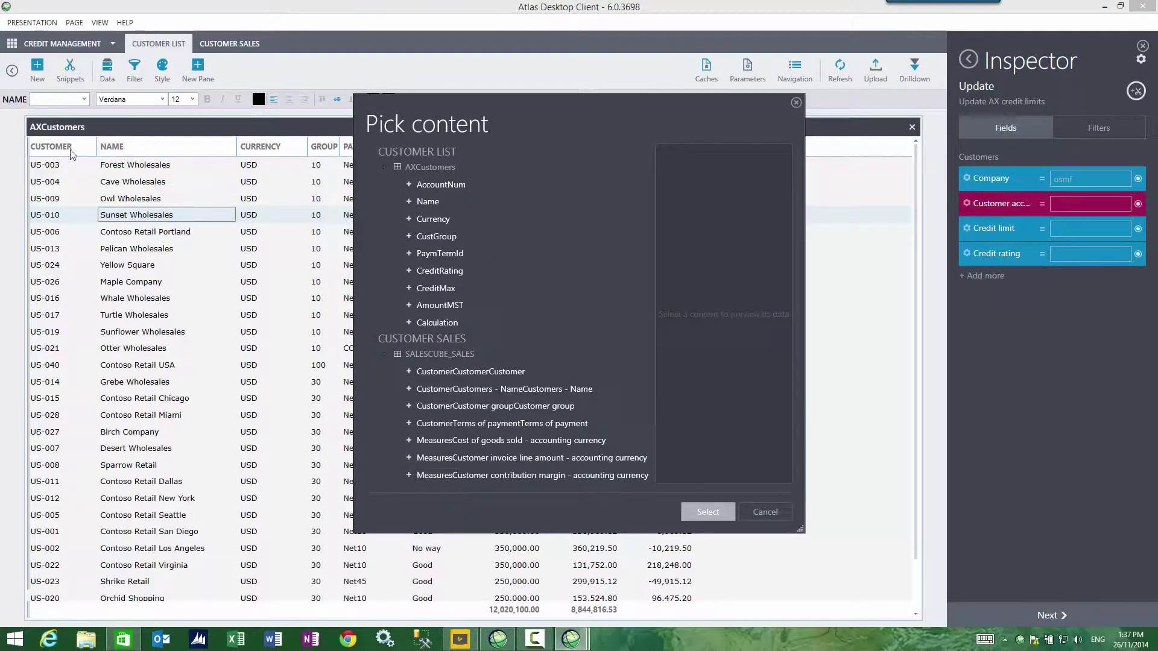
left_click(437, 187)
left_click(711, 512)
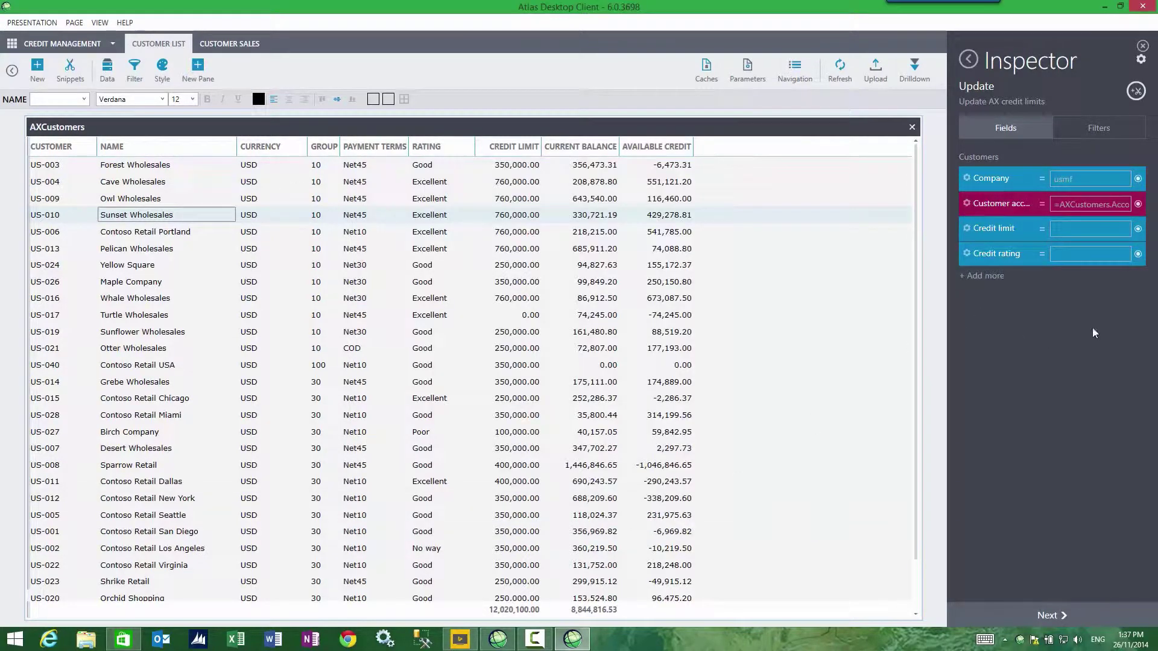
left_click(1138, 230)
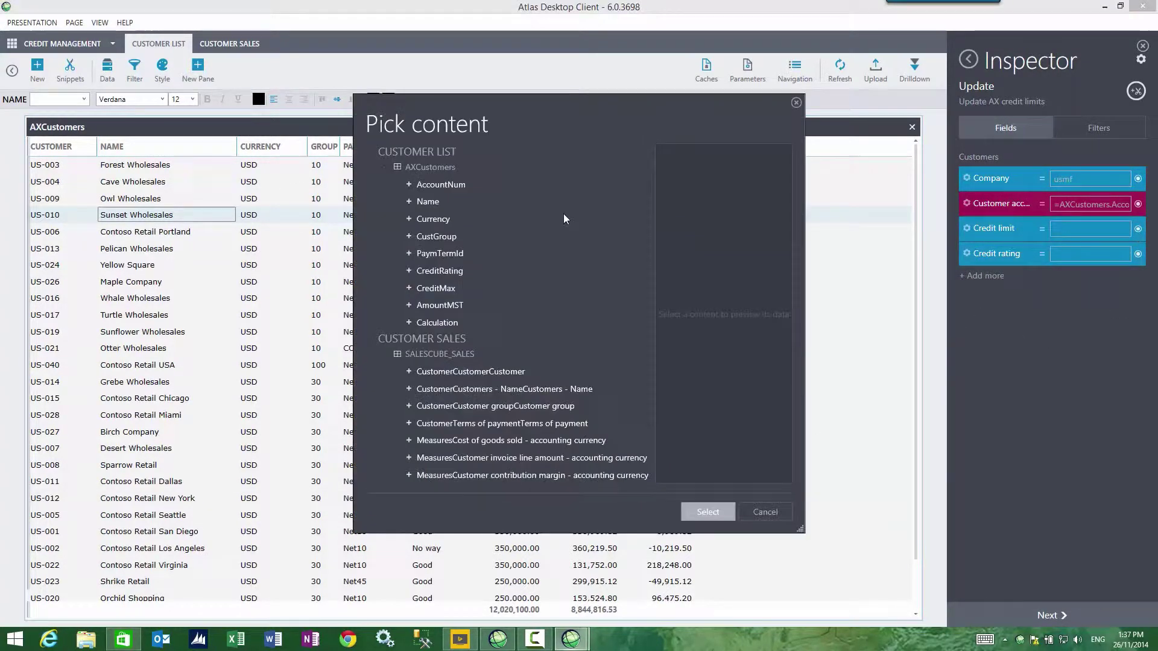
left_click(428, 289)
left_click(707, 512)
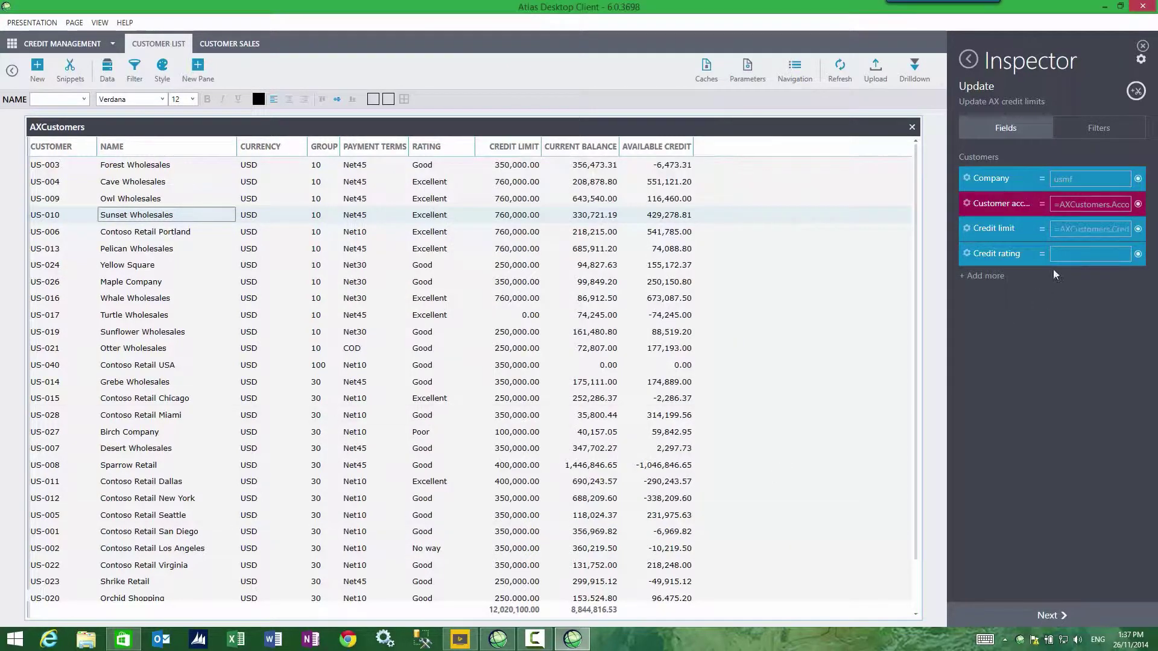
left_click(1137, 256)
left_click(430, 272)
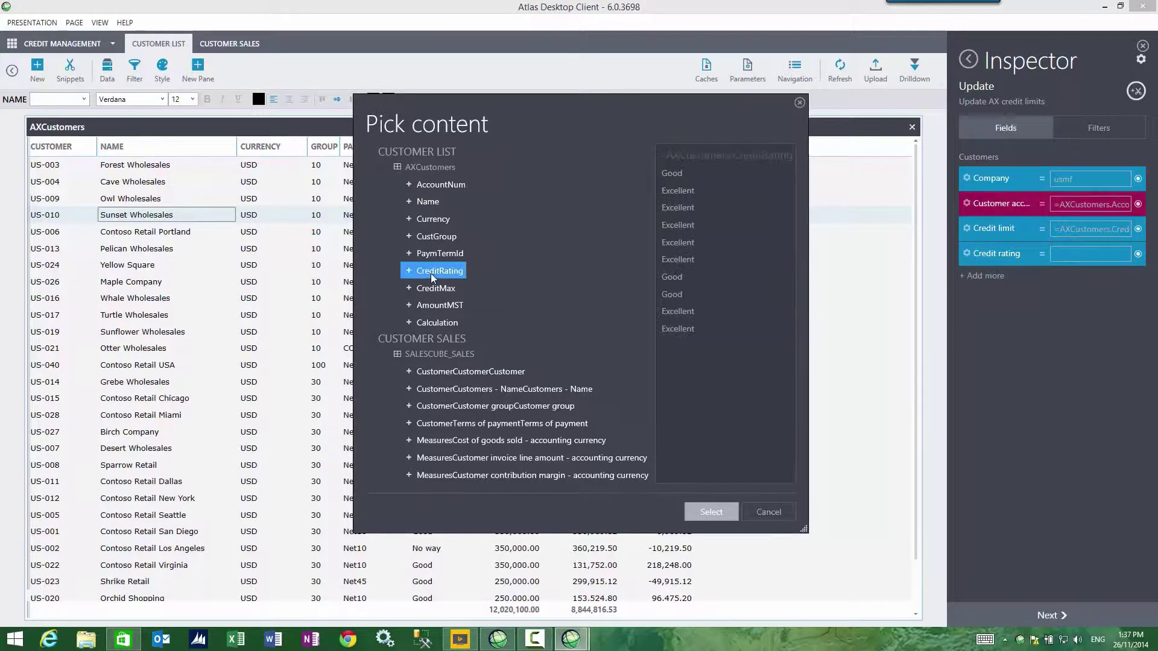
left_click(721, 511)
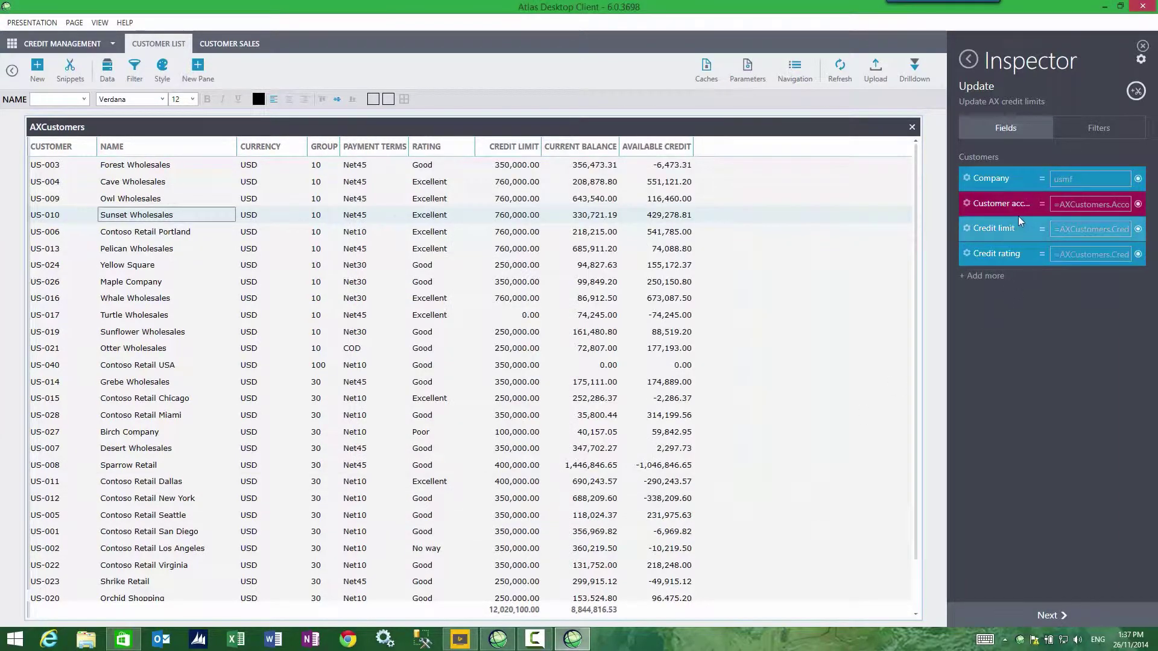
right_click(994, 213)
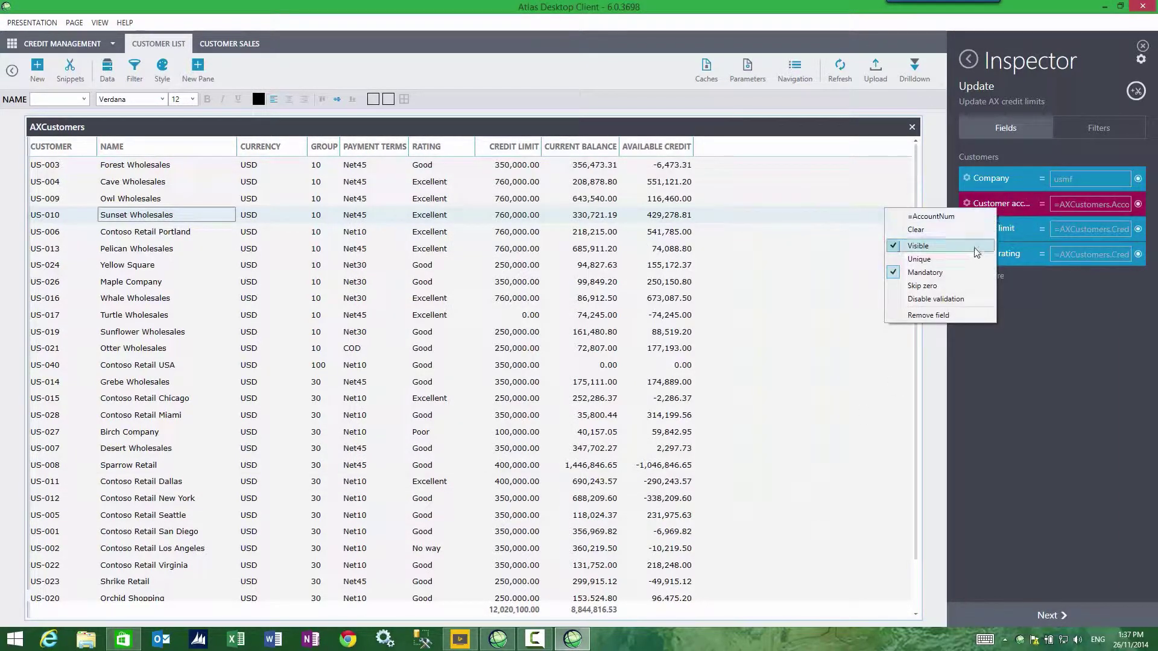
left_click(1047, 304)
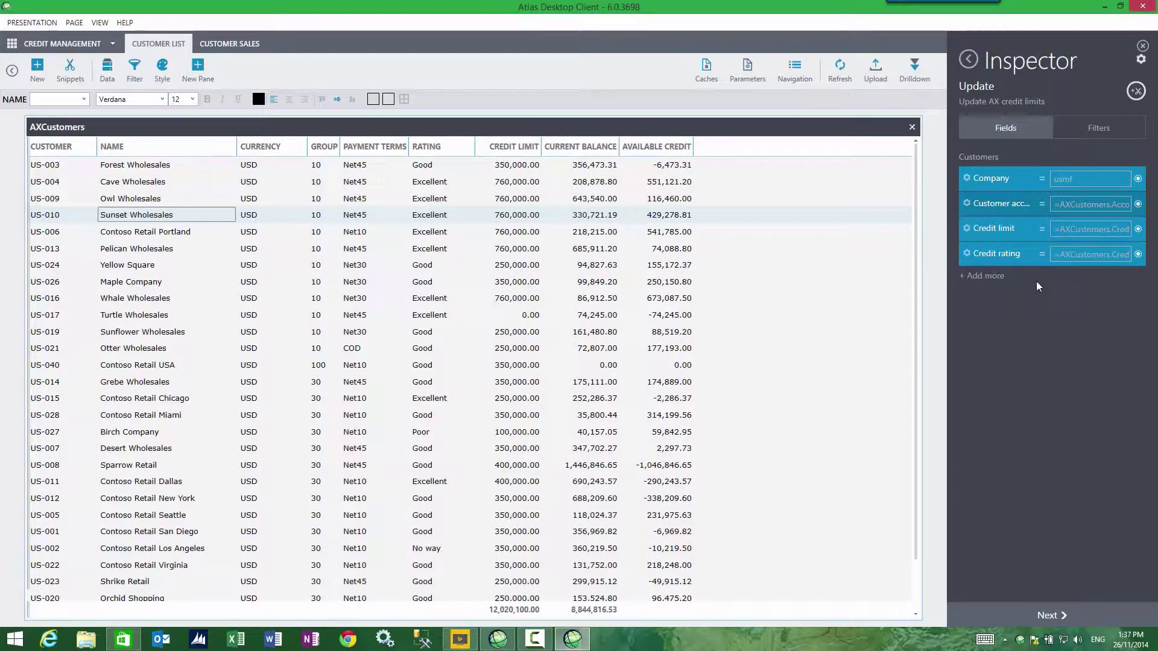
Run the Update AX credit limits upload, updating 30 records, and close the results.
left_click(1065, 614)
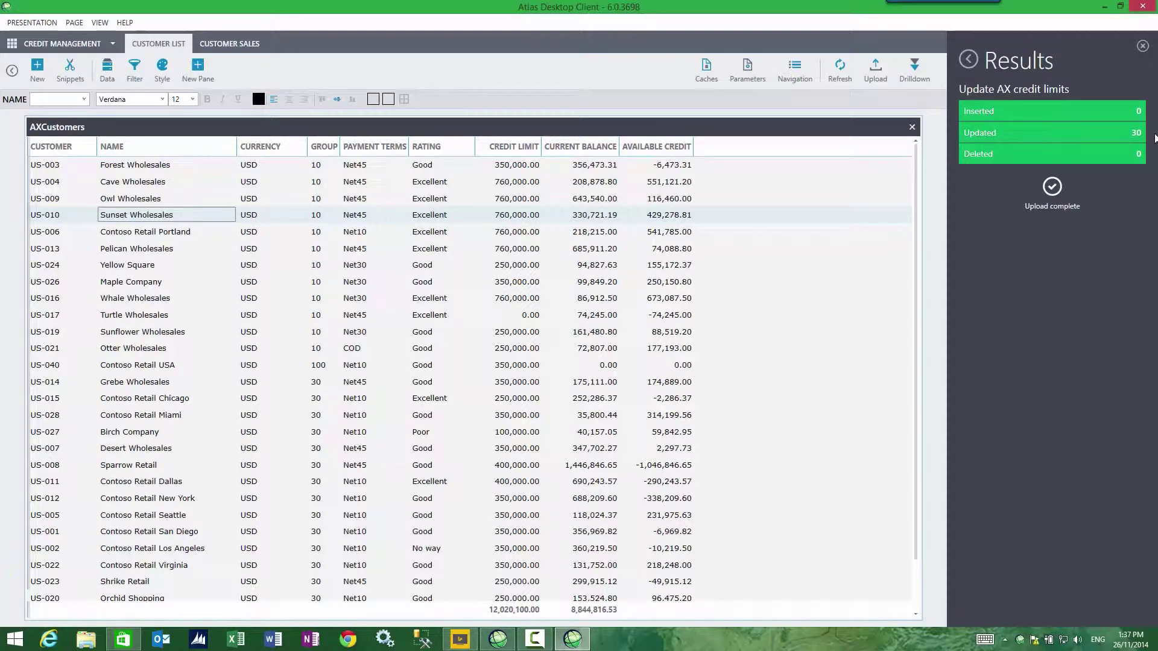
left_click(1142, 46)
left_click(265, 198)
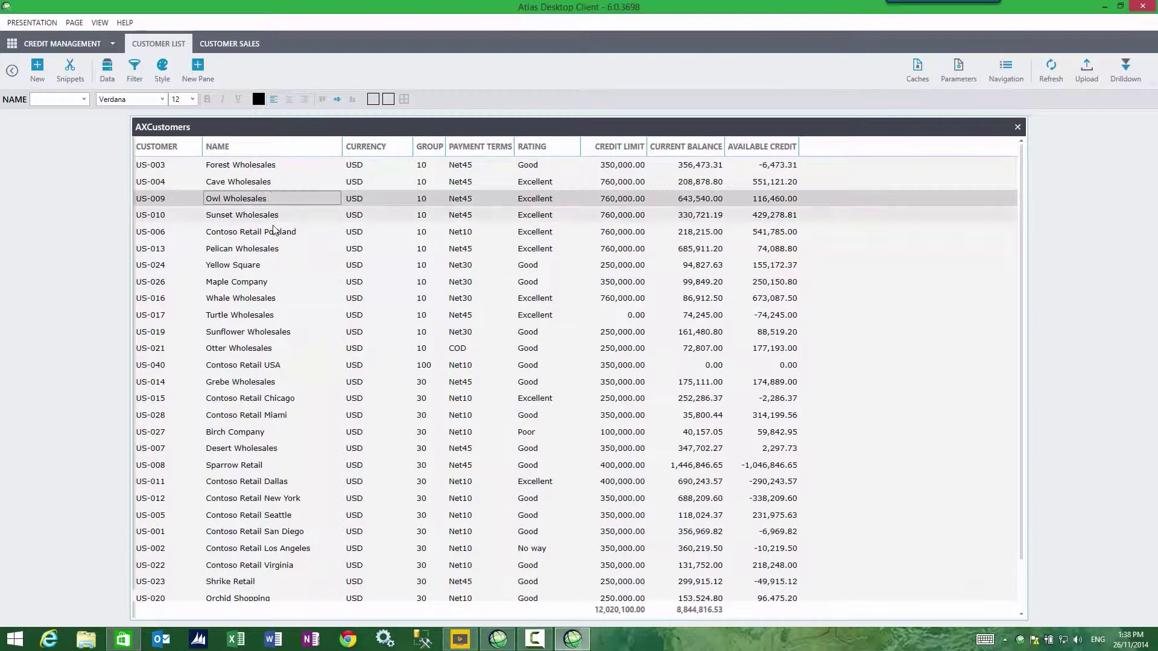
left_click(274, 231)
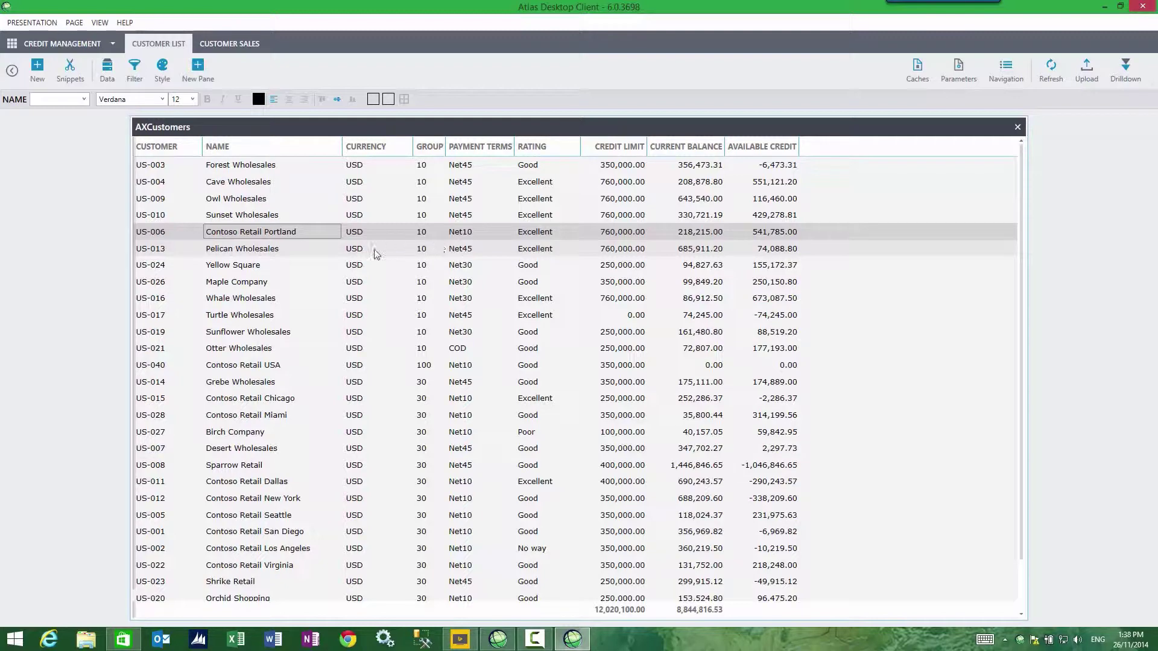
Turn on Interactive in the grid's Style options so the AXCustomers grid is editable.
left_click(162, 77)
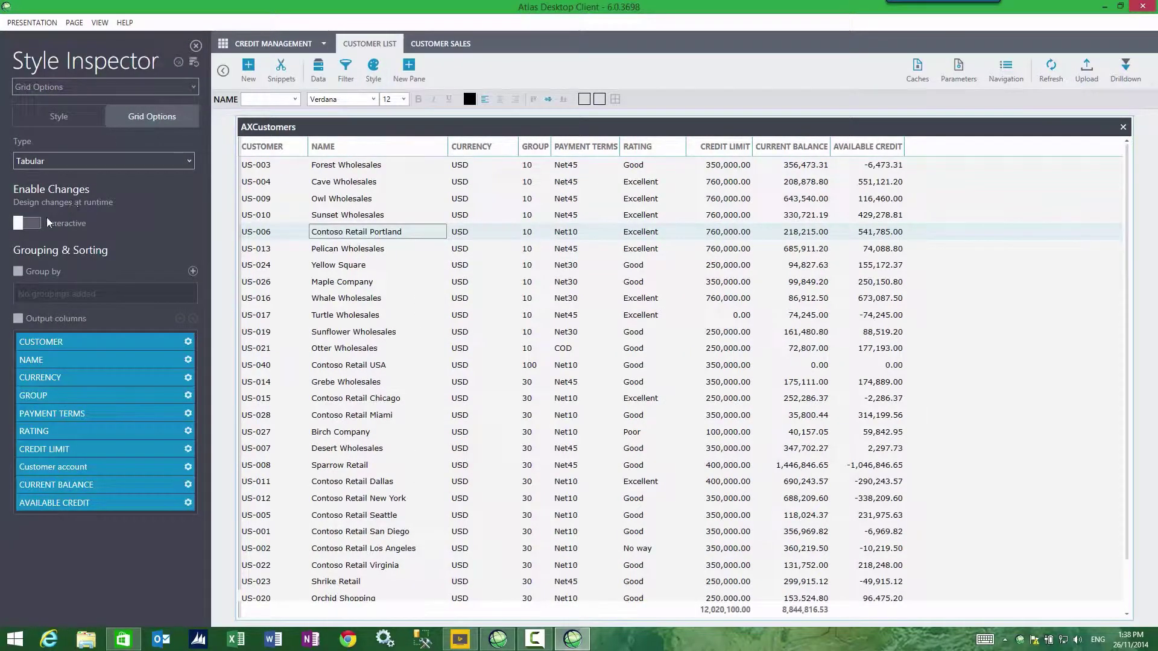
left_click(27, 224)
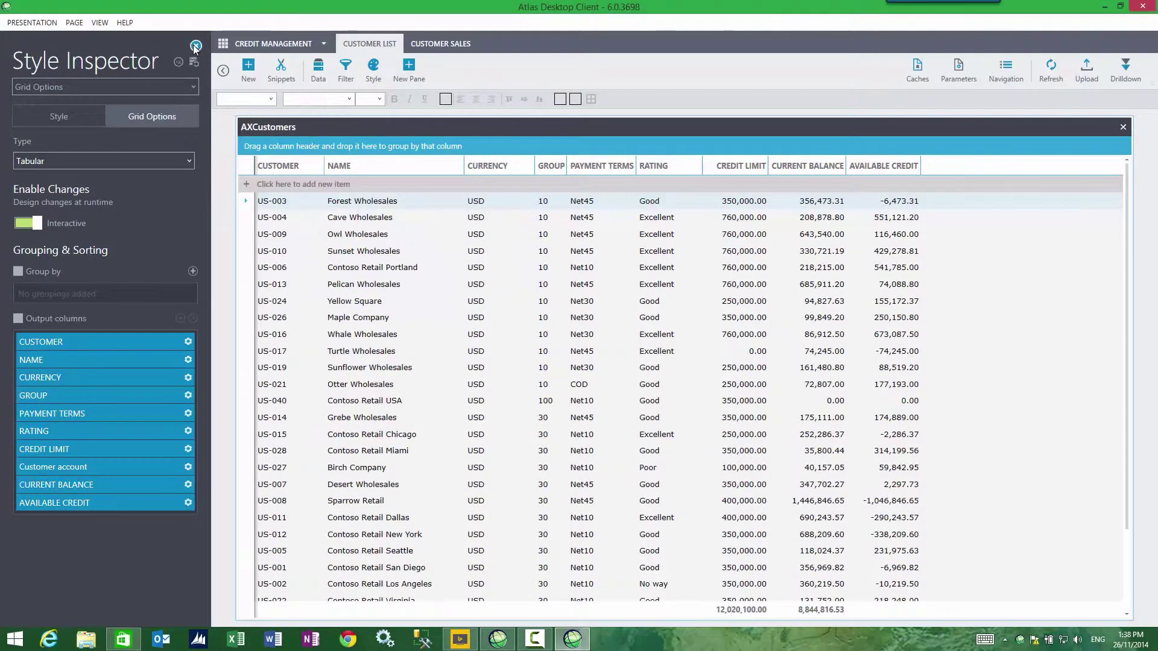
left_click(194, 47)
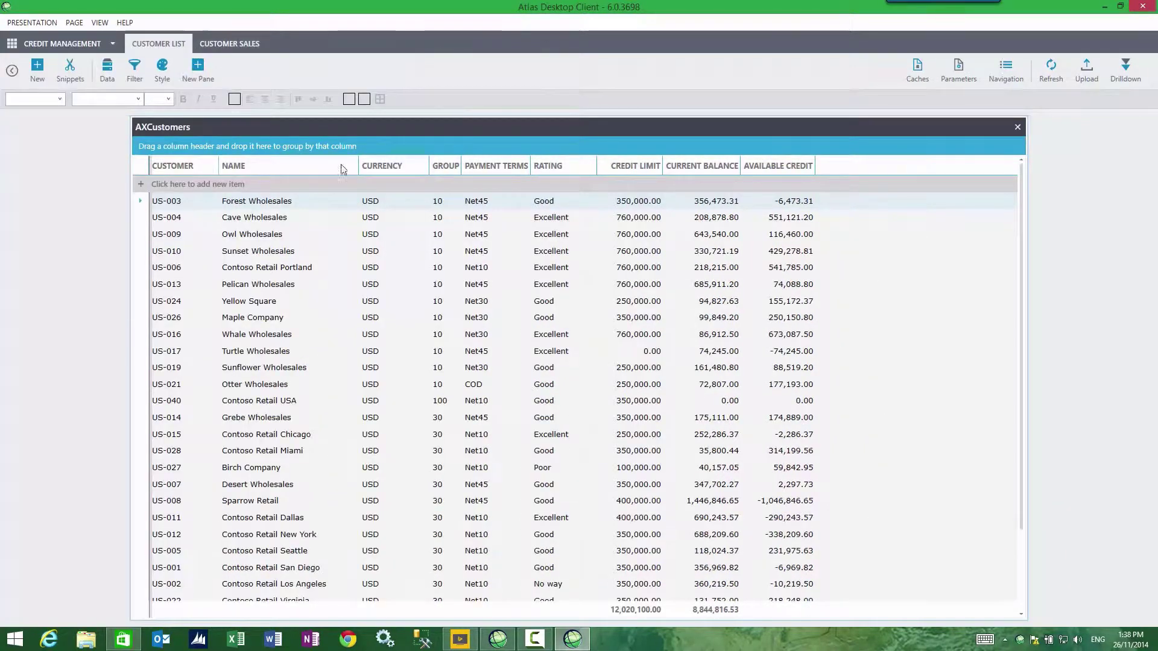
Set Yellow Square's rating to Very Good and its credit limit to 400000.
double_click(562, 303)
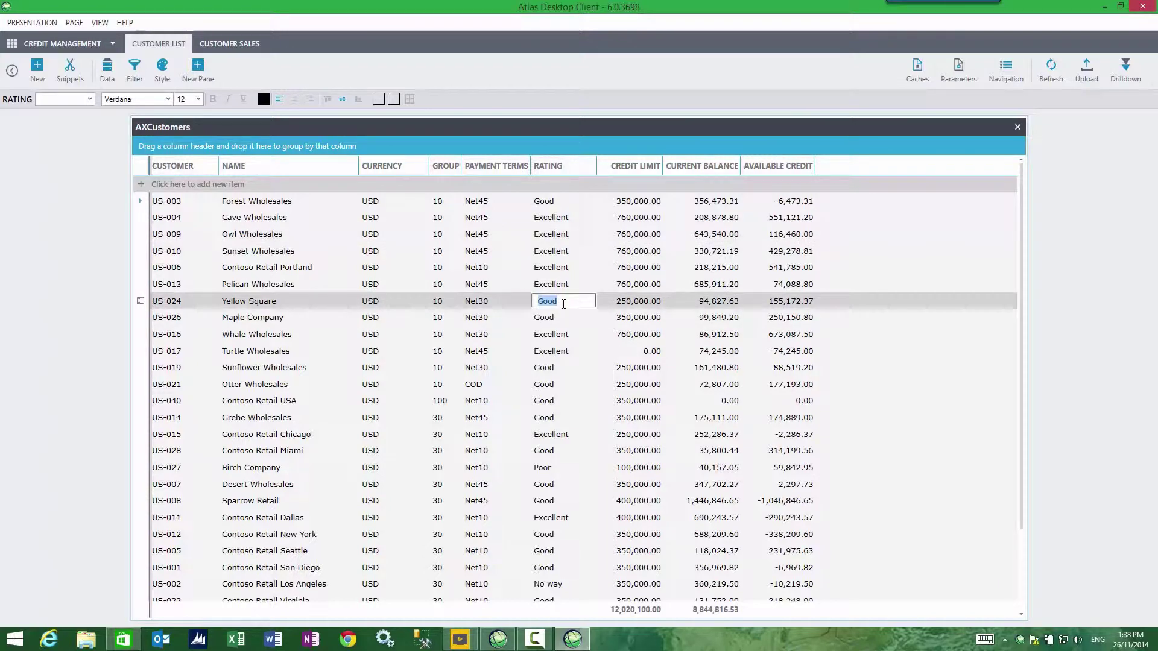
type("Very Good")
double_click(643, 302)
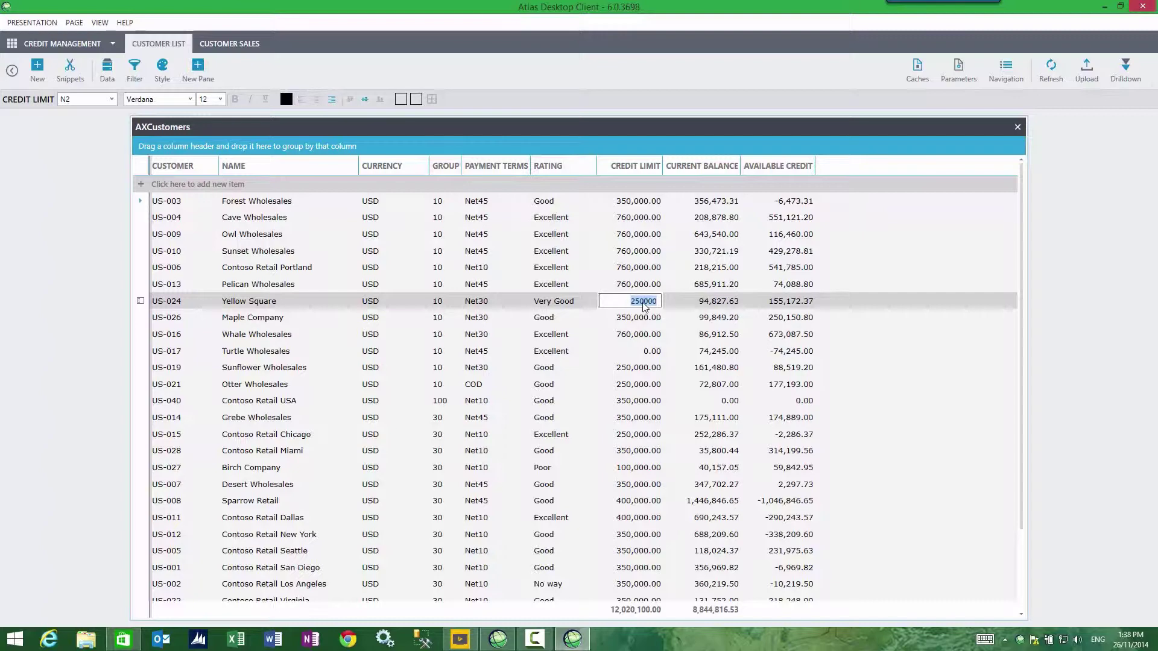
type("400000")
key("Return")
left_click(629, 267)
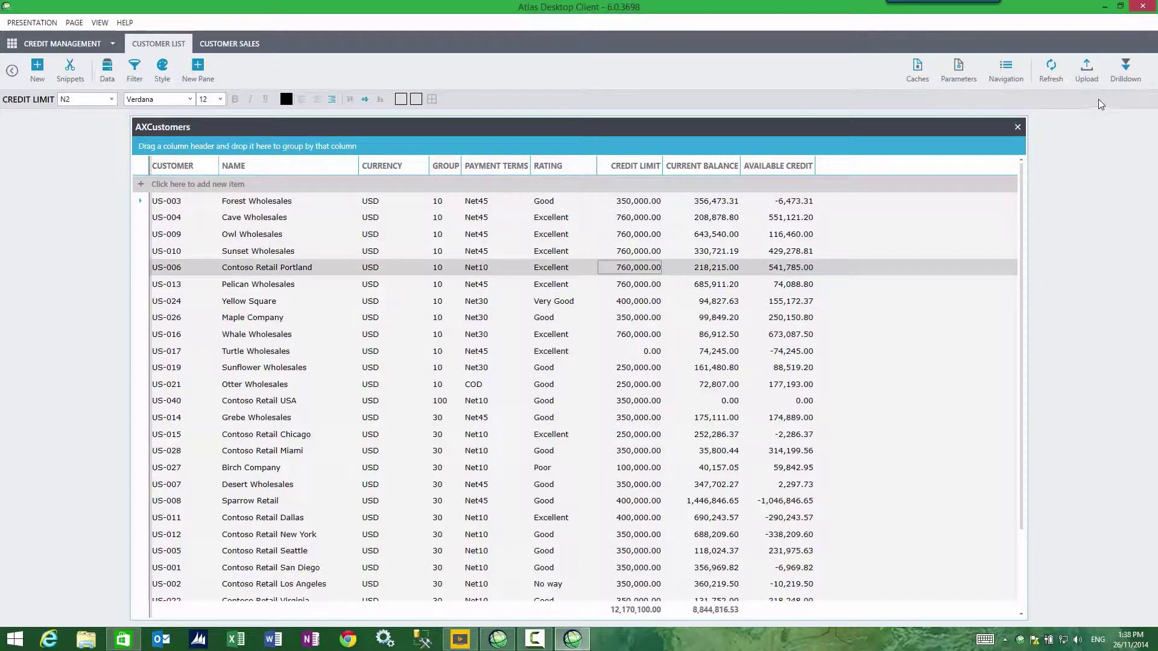
Rerun the Update AX credit limits template, updating 30 records, then refresh the AXCustomers grid.
left_click(1089, 80)
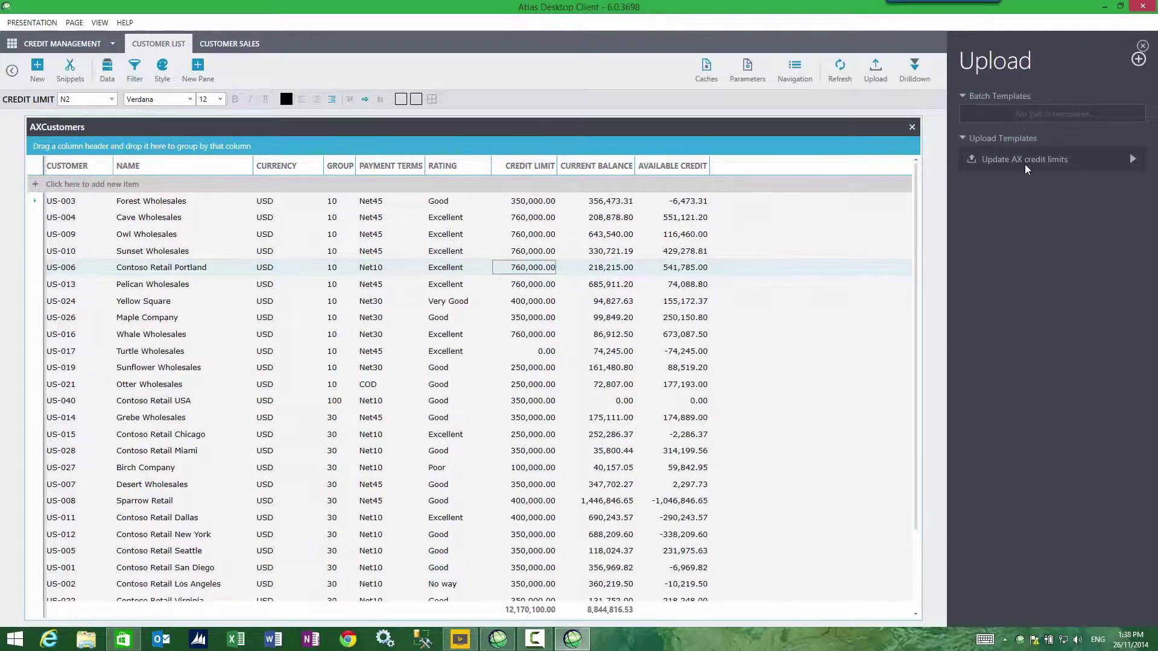
left_click(1025, 164)
left_click(1132, 162)
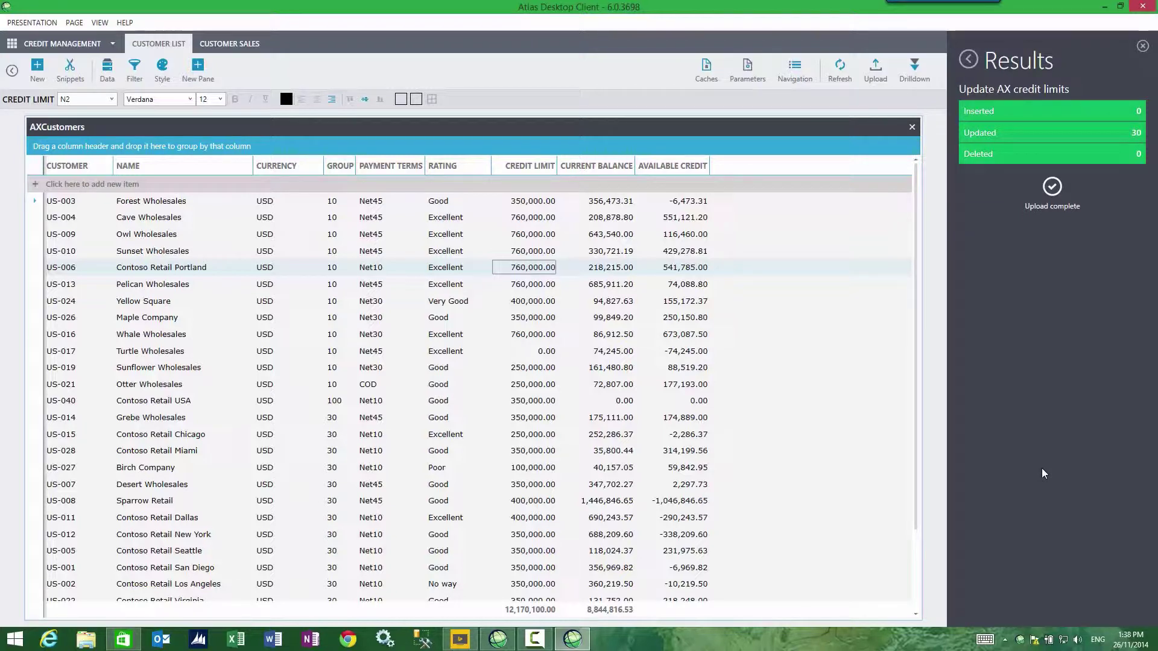
left_click(371, 303)
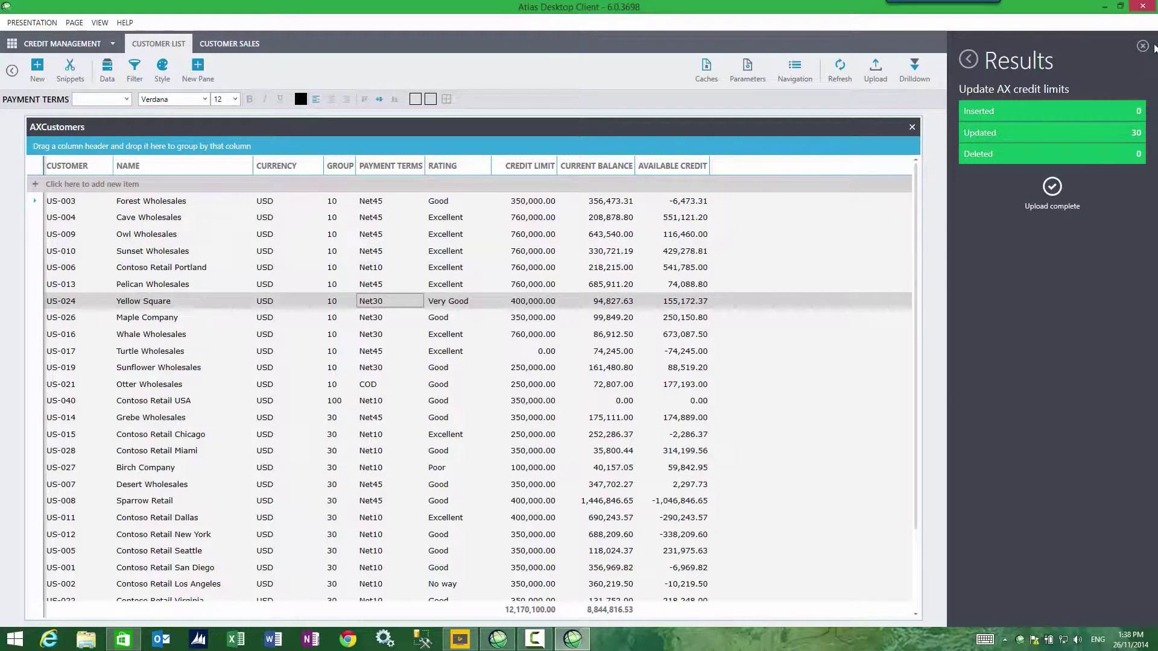
left_click(1142, 46)
left_click(630, 251)
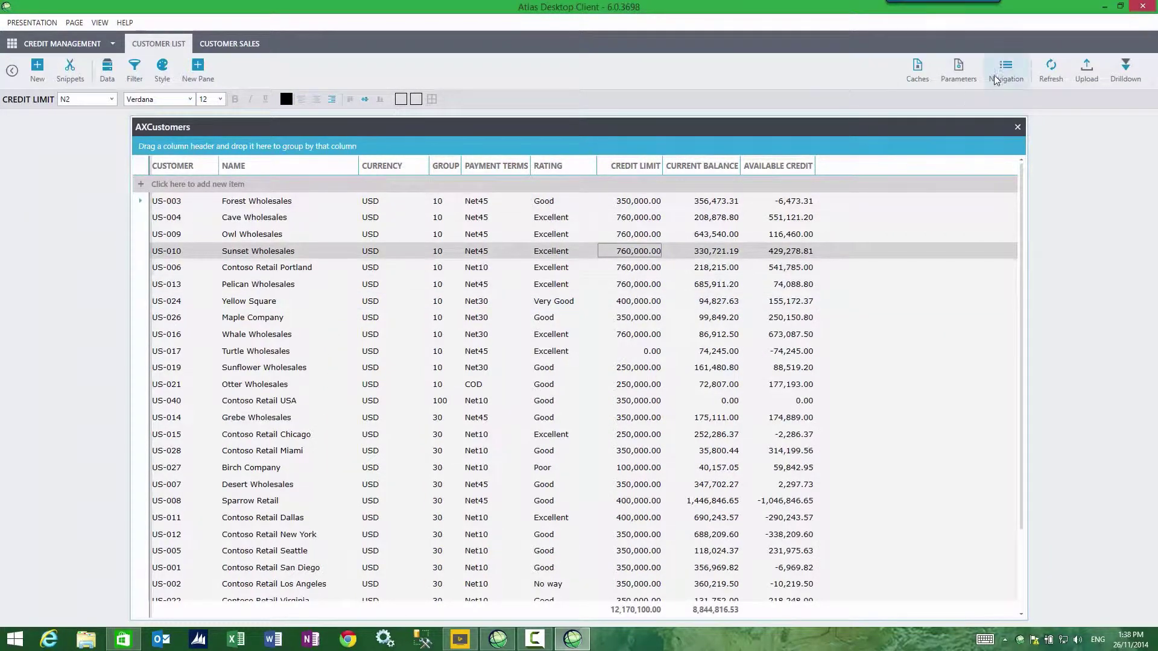
left_click(1049, 72)
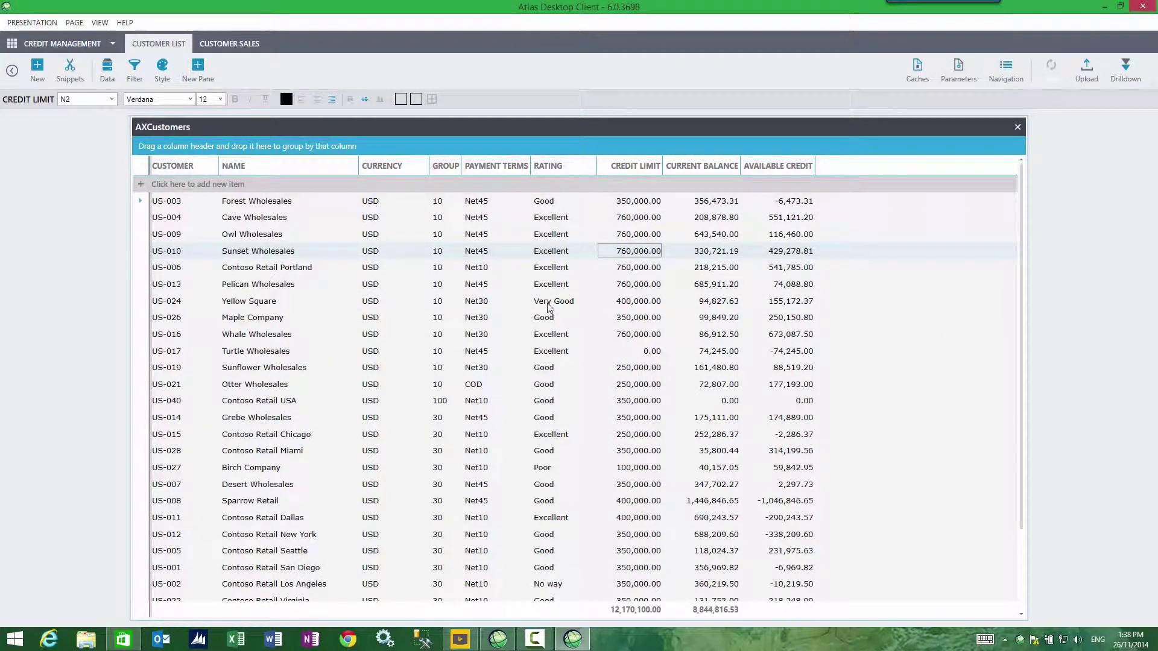